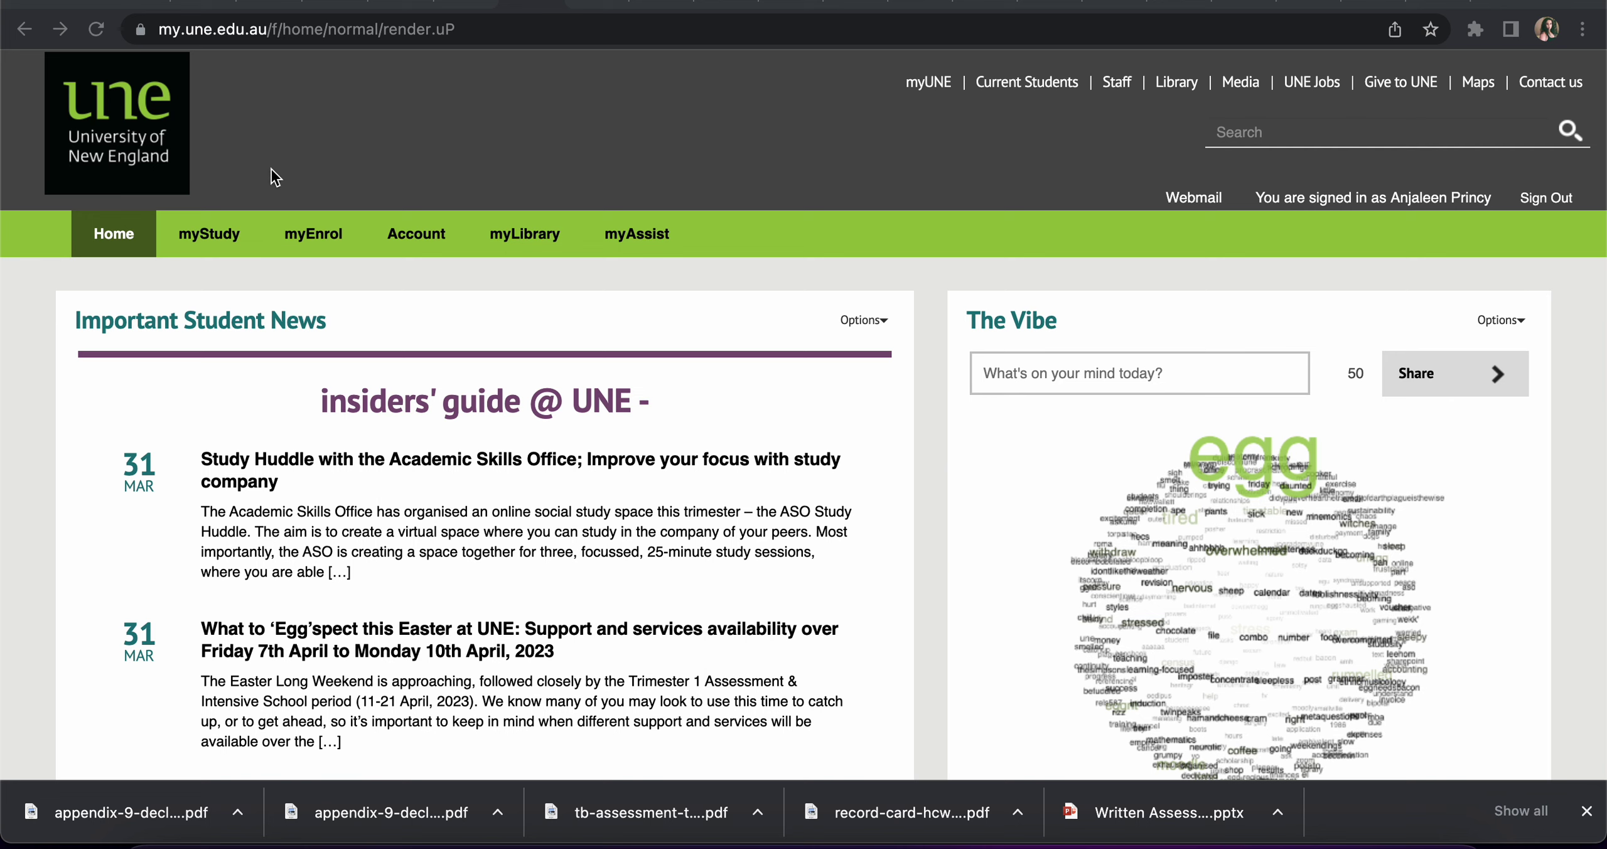
Go to the myStudy page listing enrolled trimester units and study links
left_click(201, 242)
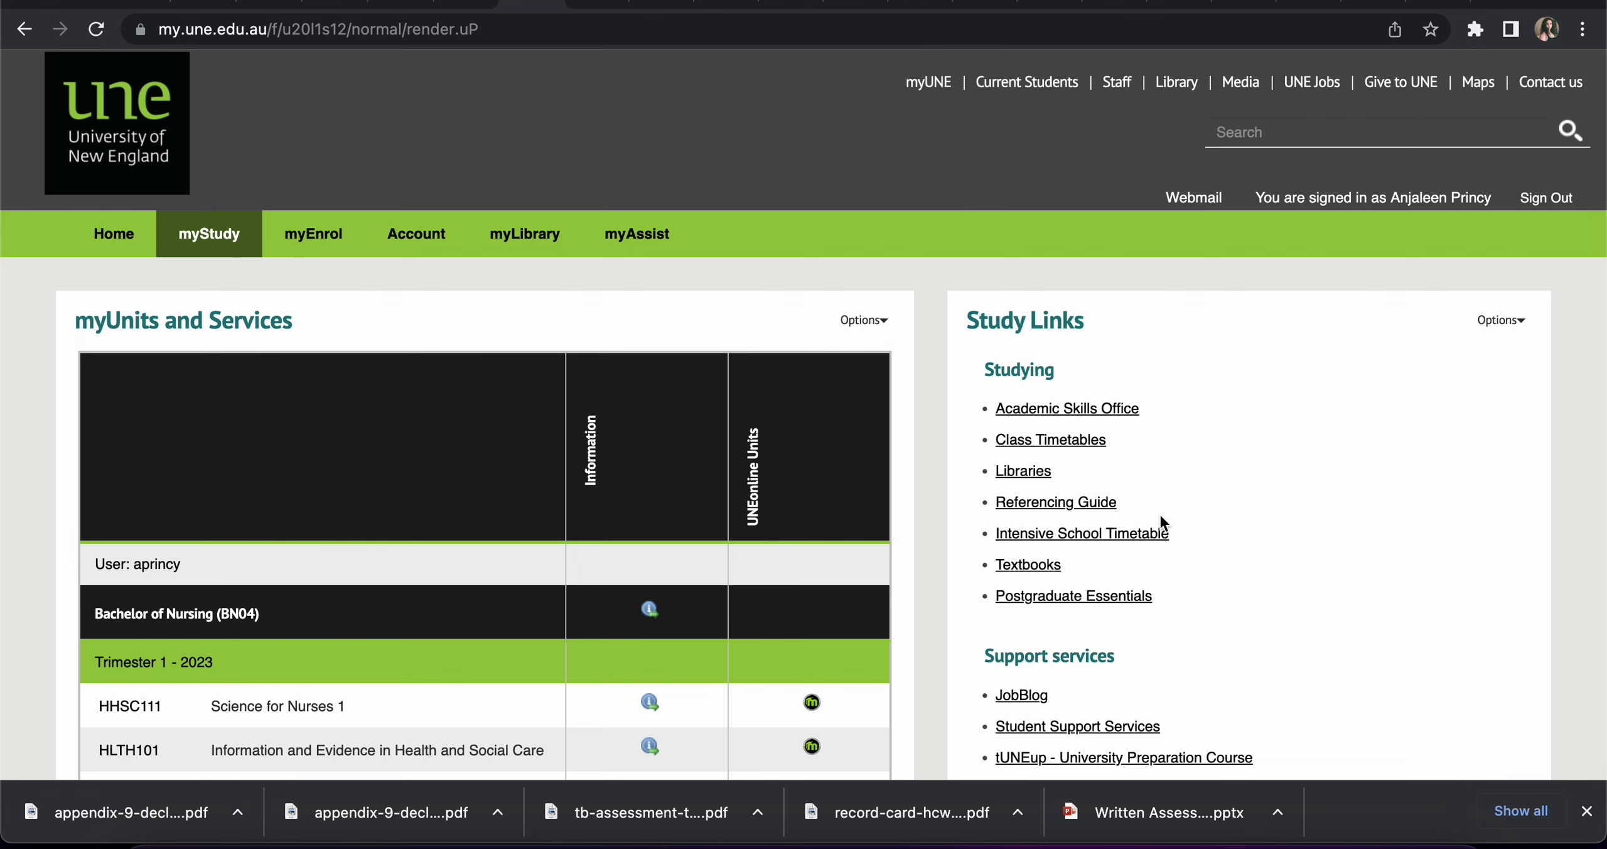
Follow the Libraries study link to the UNE Library homepage
left_click(1024, 471)
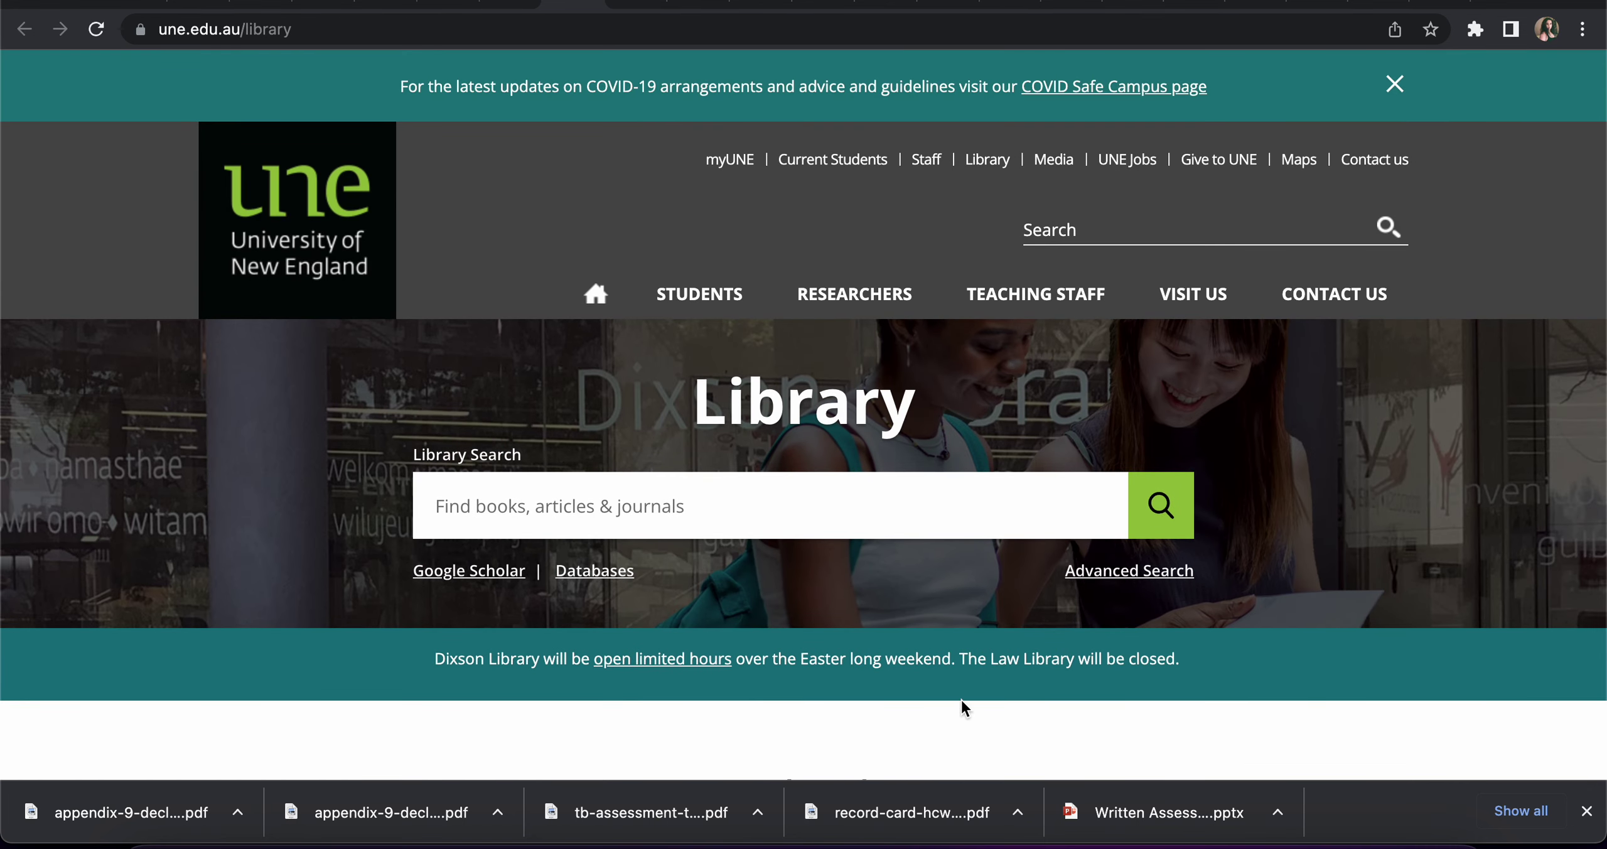
scroll(967, 716, "down", 1)
scroll(968, 716, "down", 1)
scroll(967, 716, "down", 3)
scroll(970, 722, "down", 1)
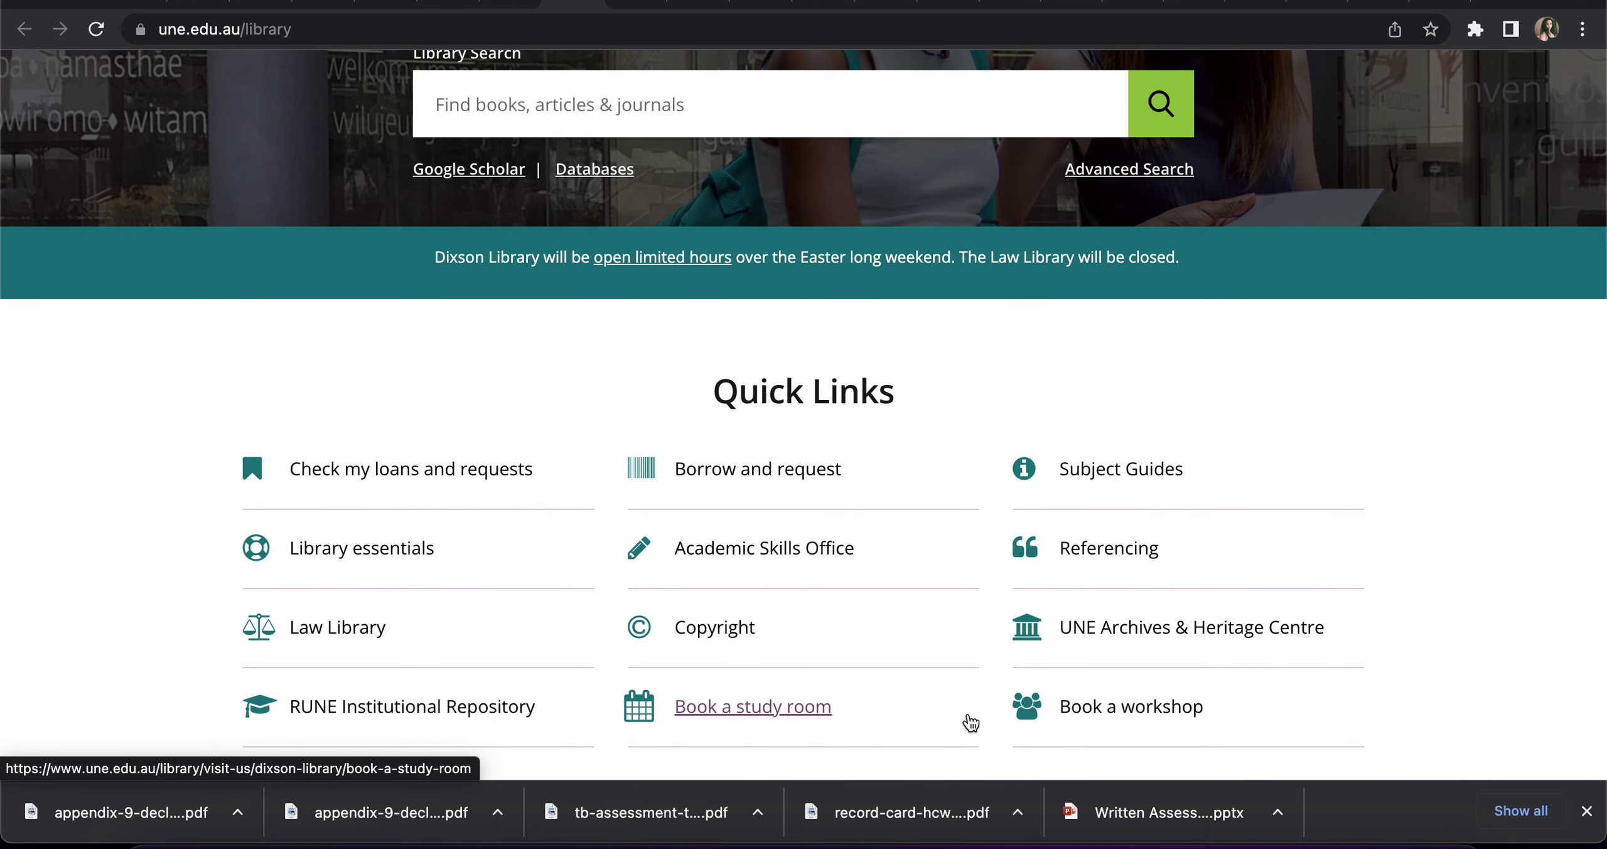
Browse Subject Guides to Health, then Nursing, and open HHSC111 Science for nurses 1 assignment help
left_click(1128, 474)
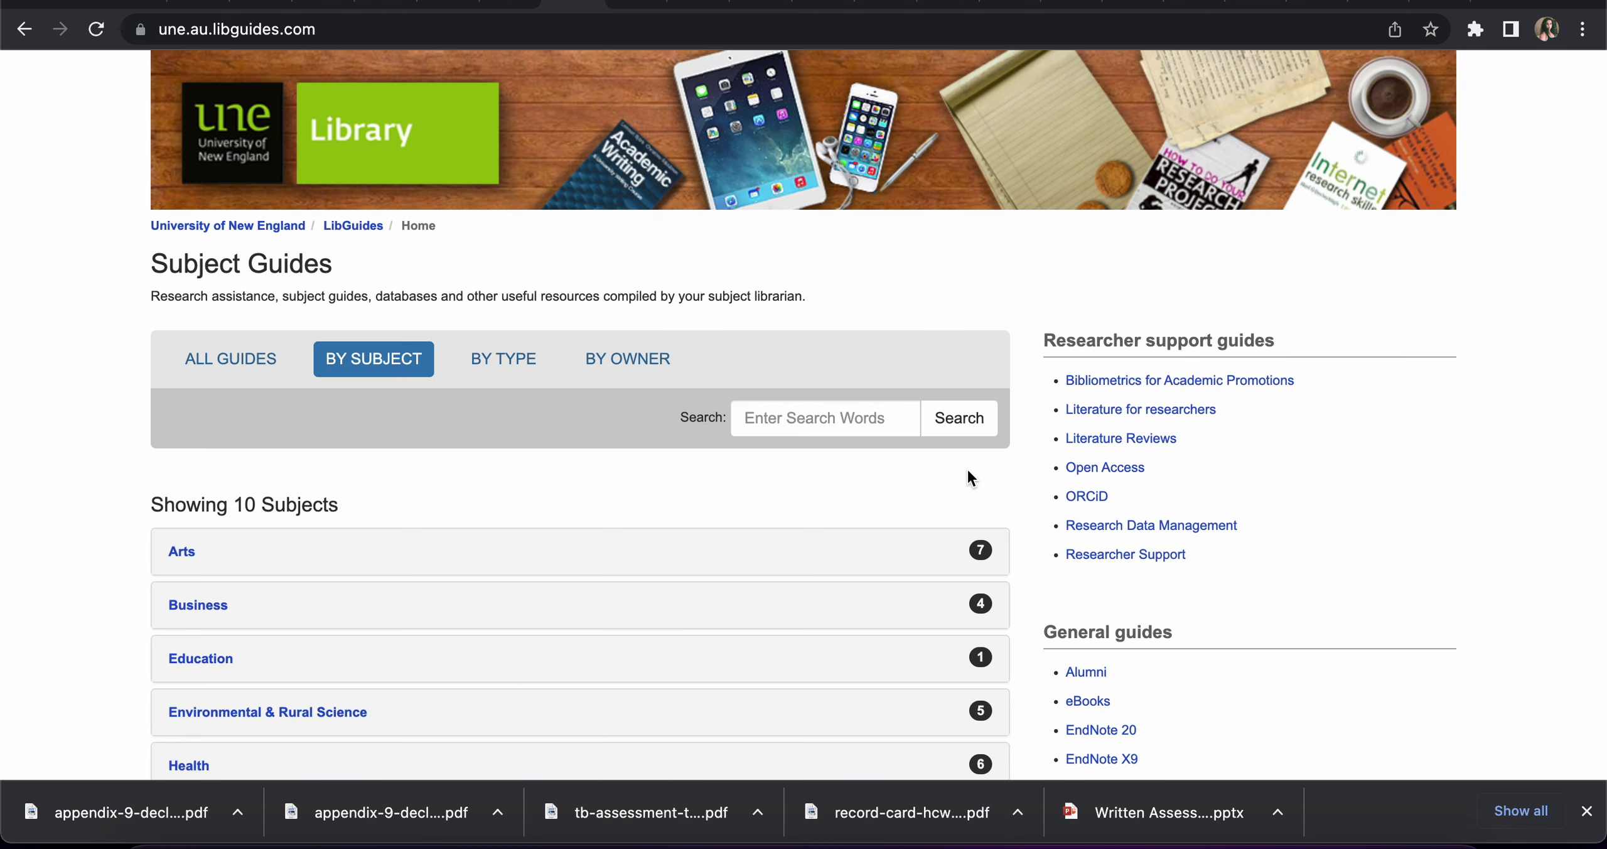
scroll(968, 475, "down", 1)
scroll(969, 476, "down", 1)
scroll(968, 475, "down", 2)
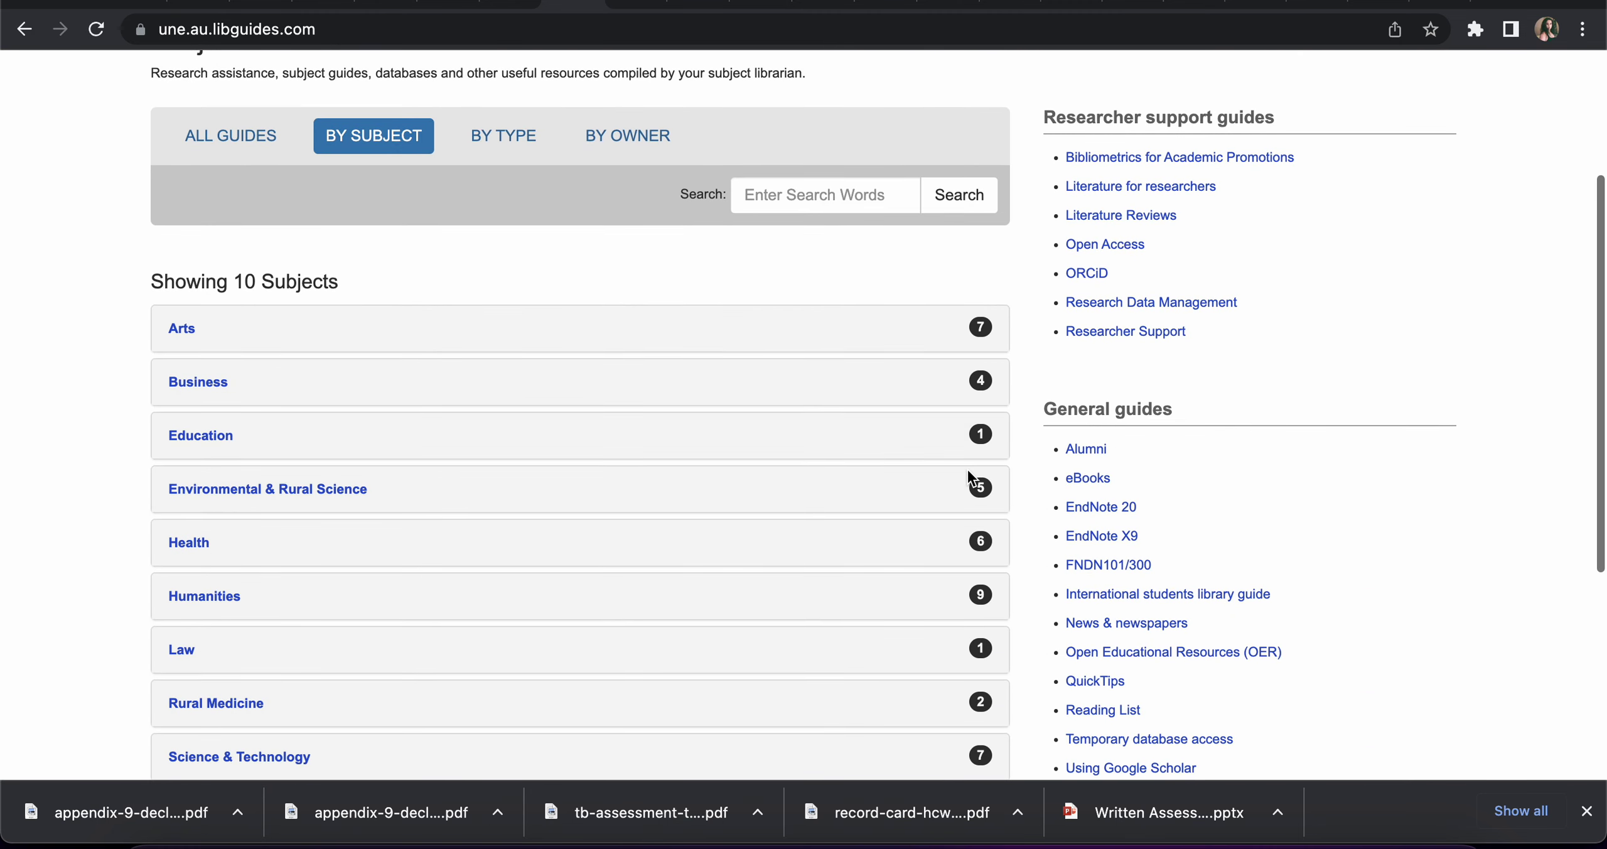
left_click(187, 545)
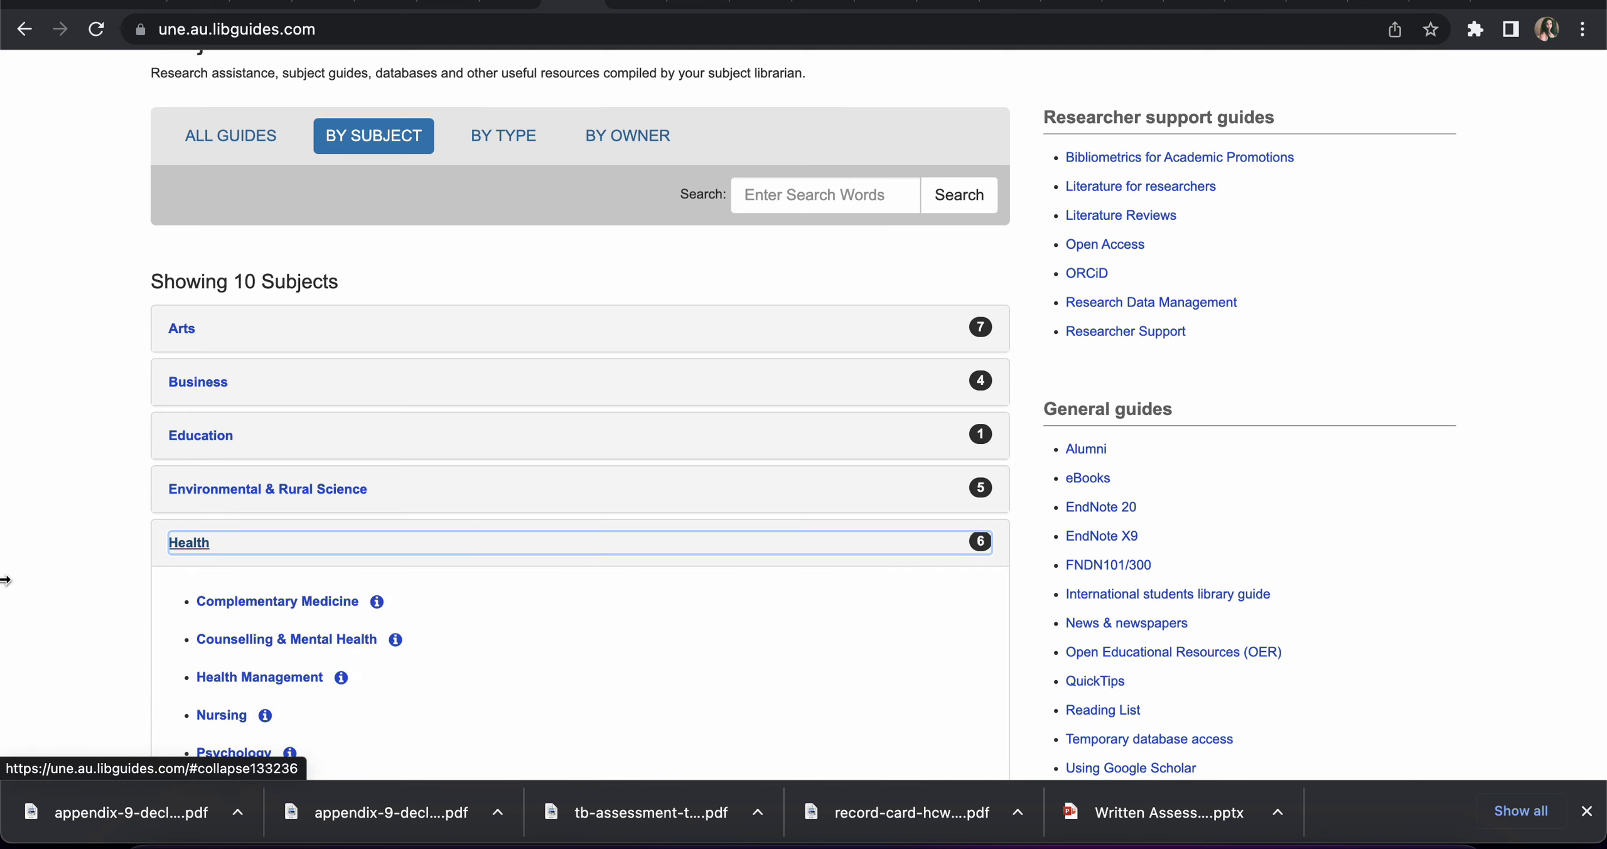
scroll(5, 580, "down", 1)
scroll(6, 580, "down", 2)
left_click(225, 533)
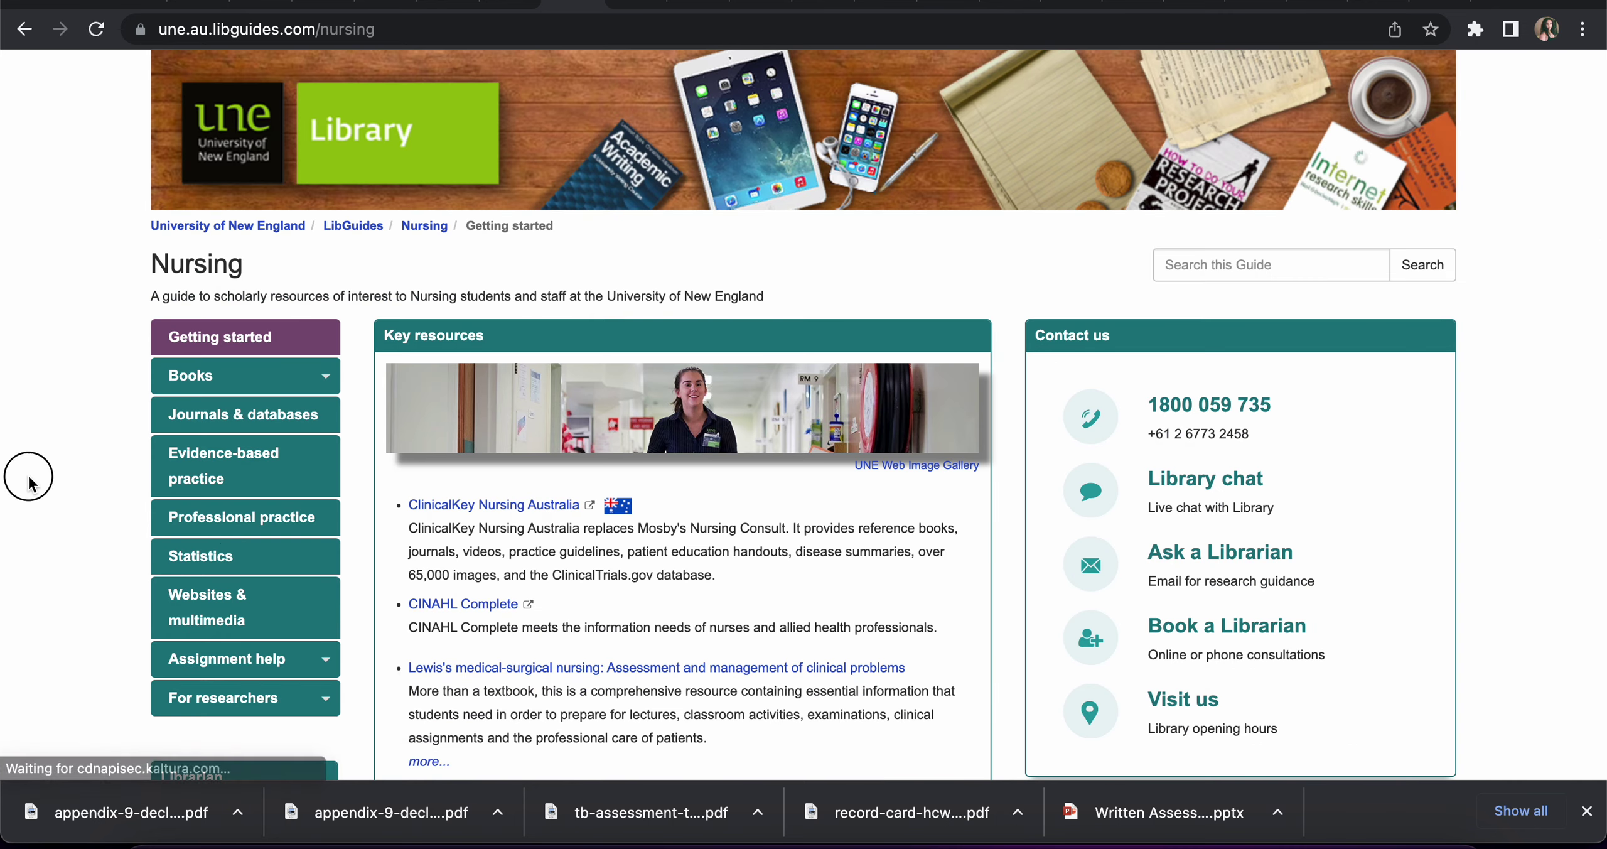
scroll(30, 485, "down", 1)
scroll(31, 483, "down", 1)
scroll(31, 484, "down", 3)
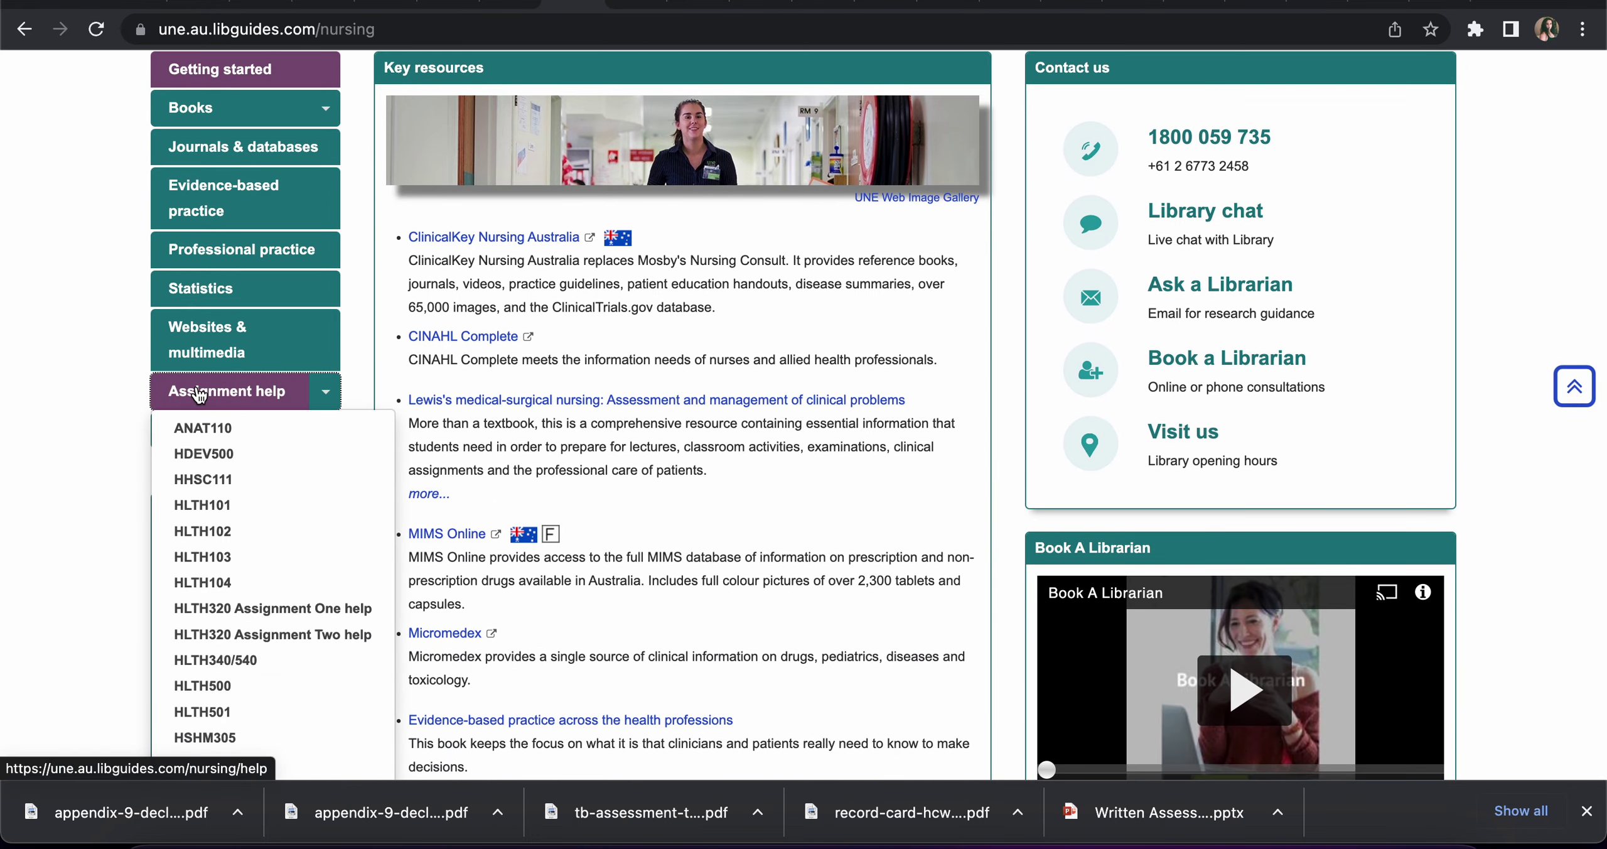
mouse_move(227, 658)
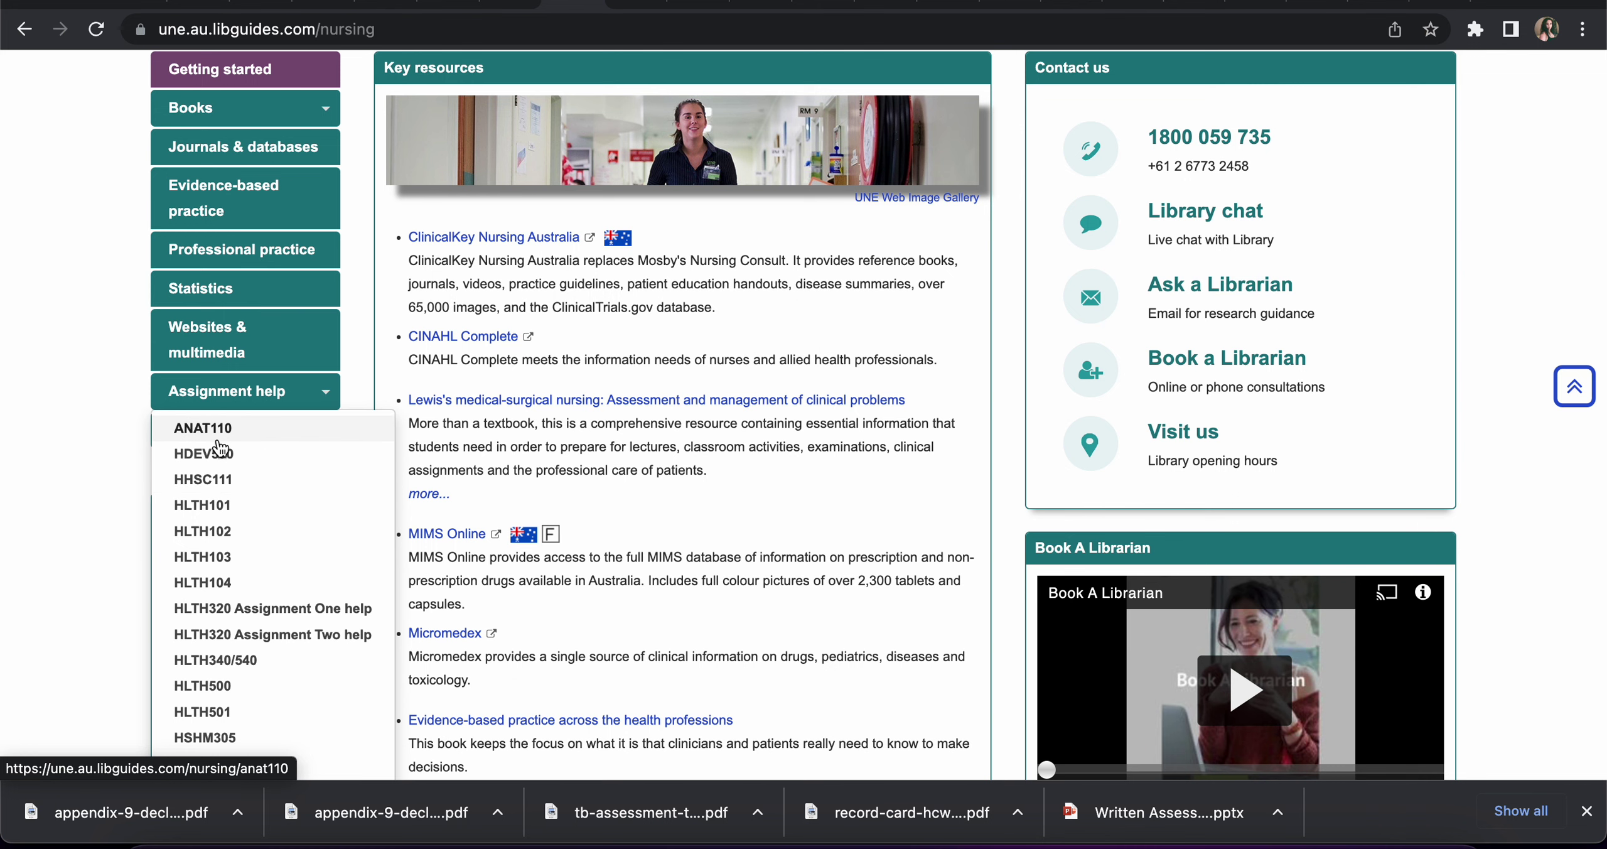
left_click(217, 488)
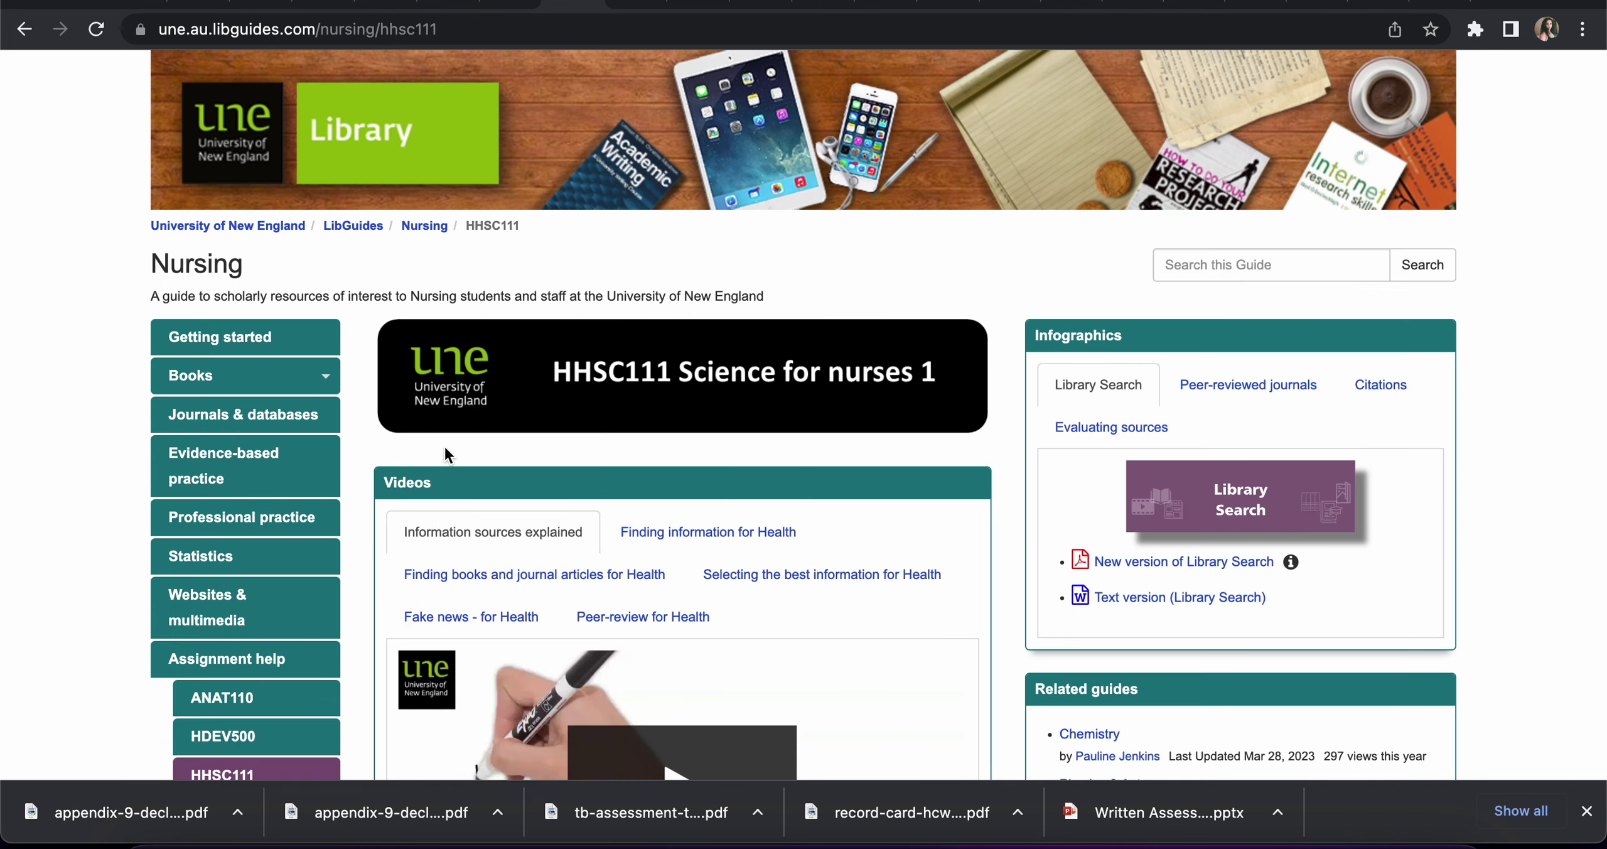
scroll(446, 455, "down", 1)
scroll(444, 455, "down", 2)
scroll(445, 455, "down", 2)
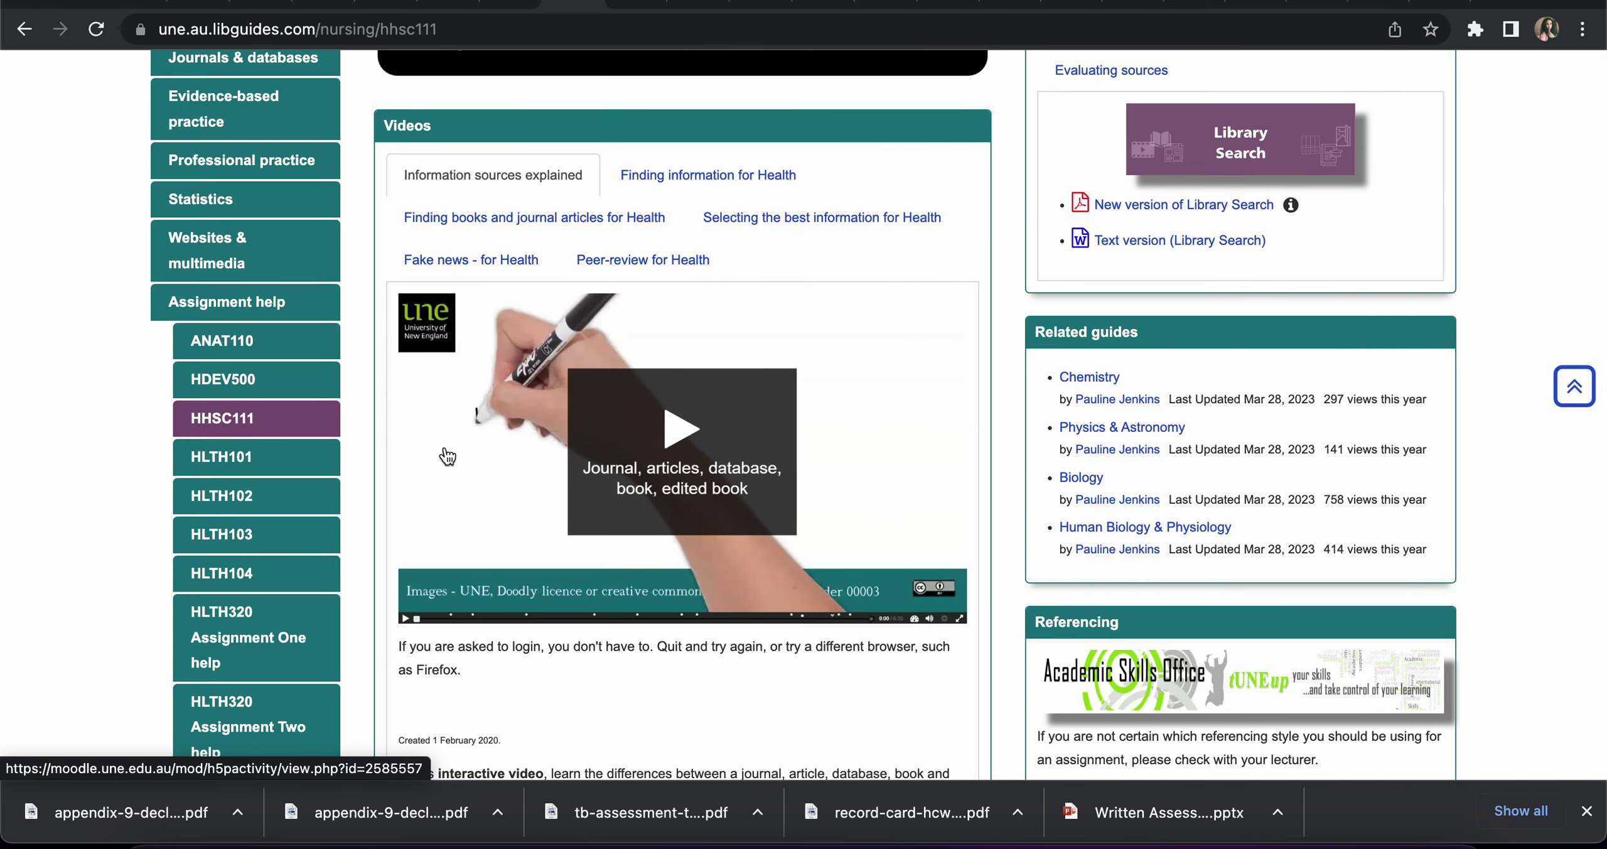
scroll(448, 457, "down", 1)
scroll(444, 455, "down", 3)
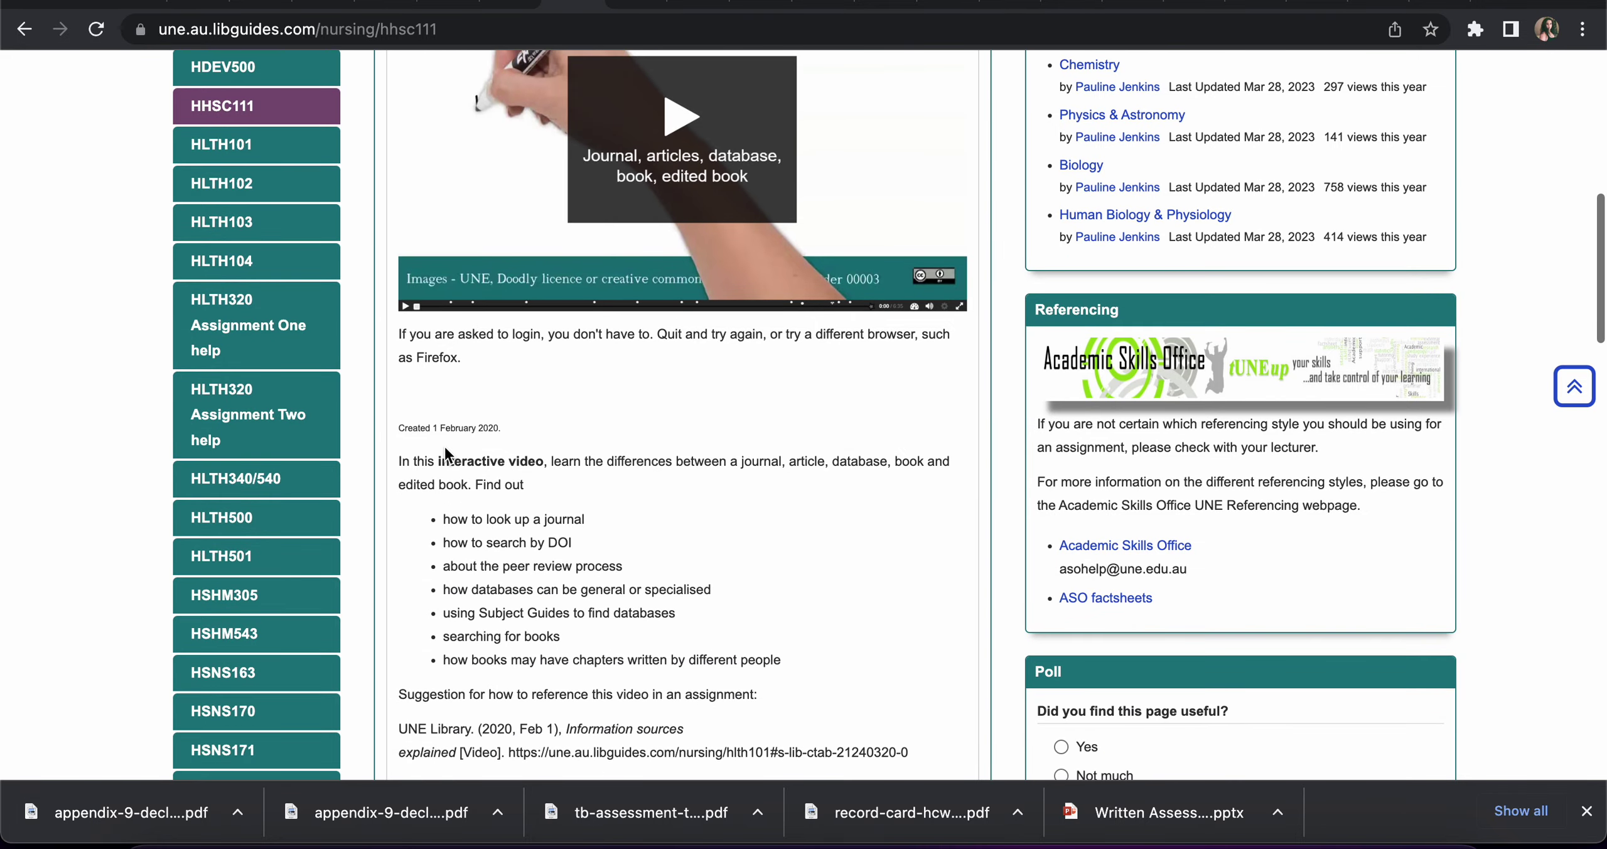
scroll(445, 448, "down", 1)
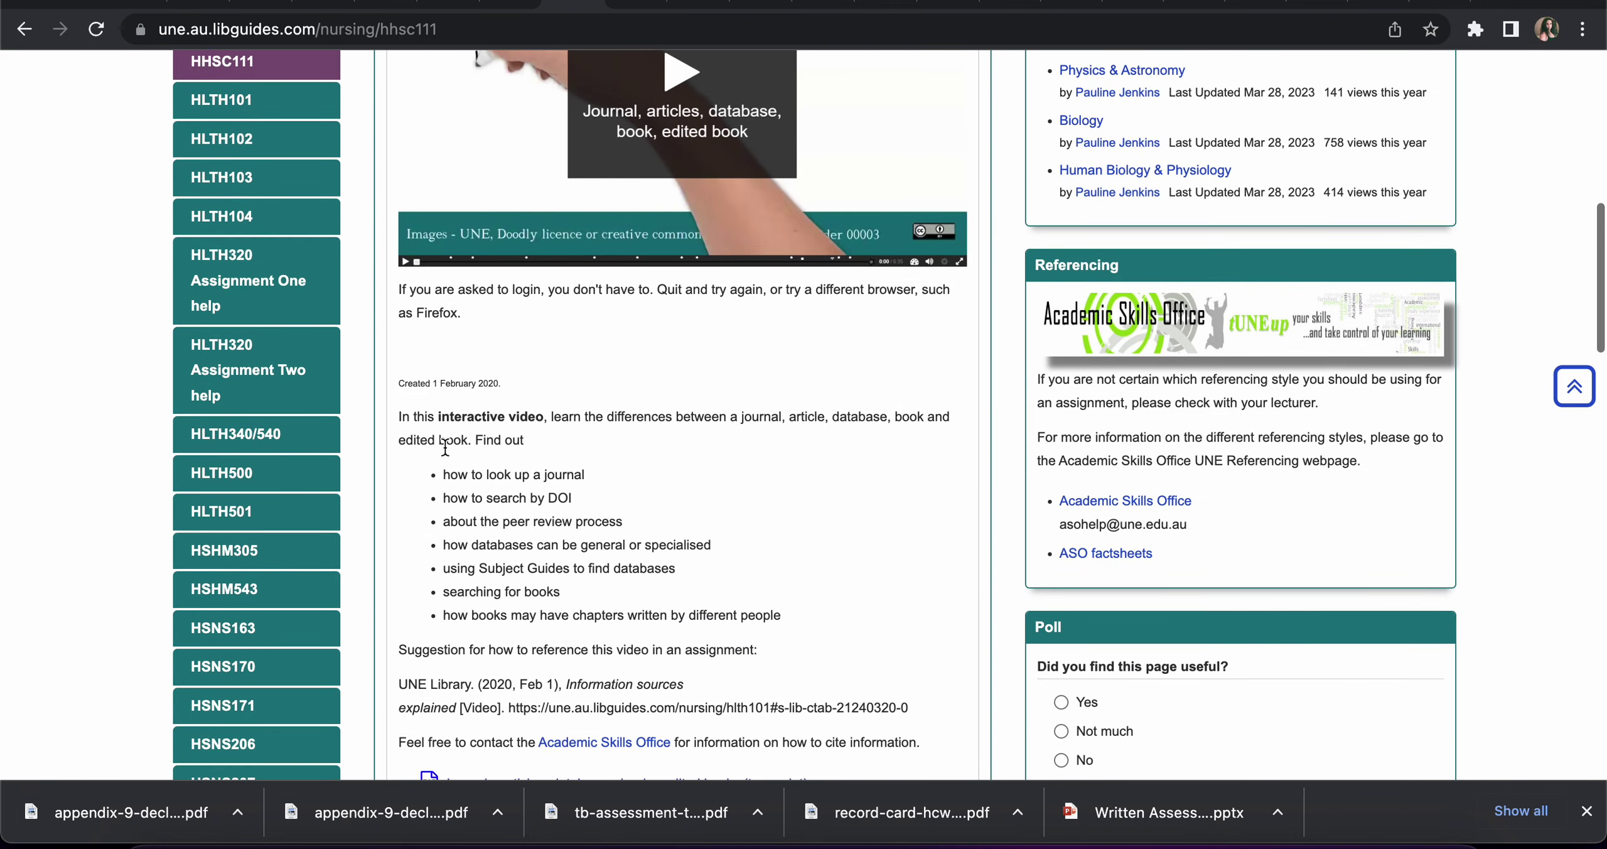
scroll(445, 448, "down", 3)
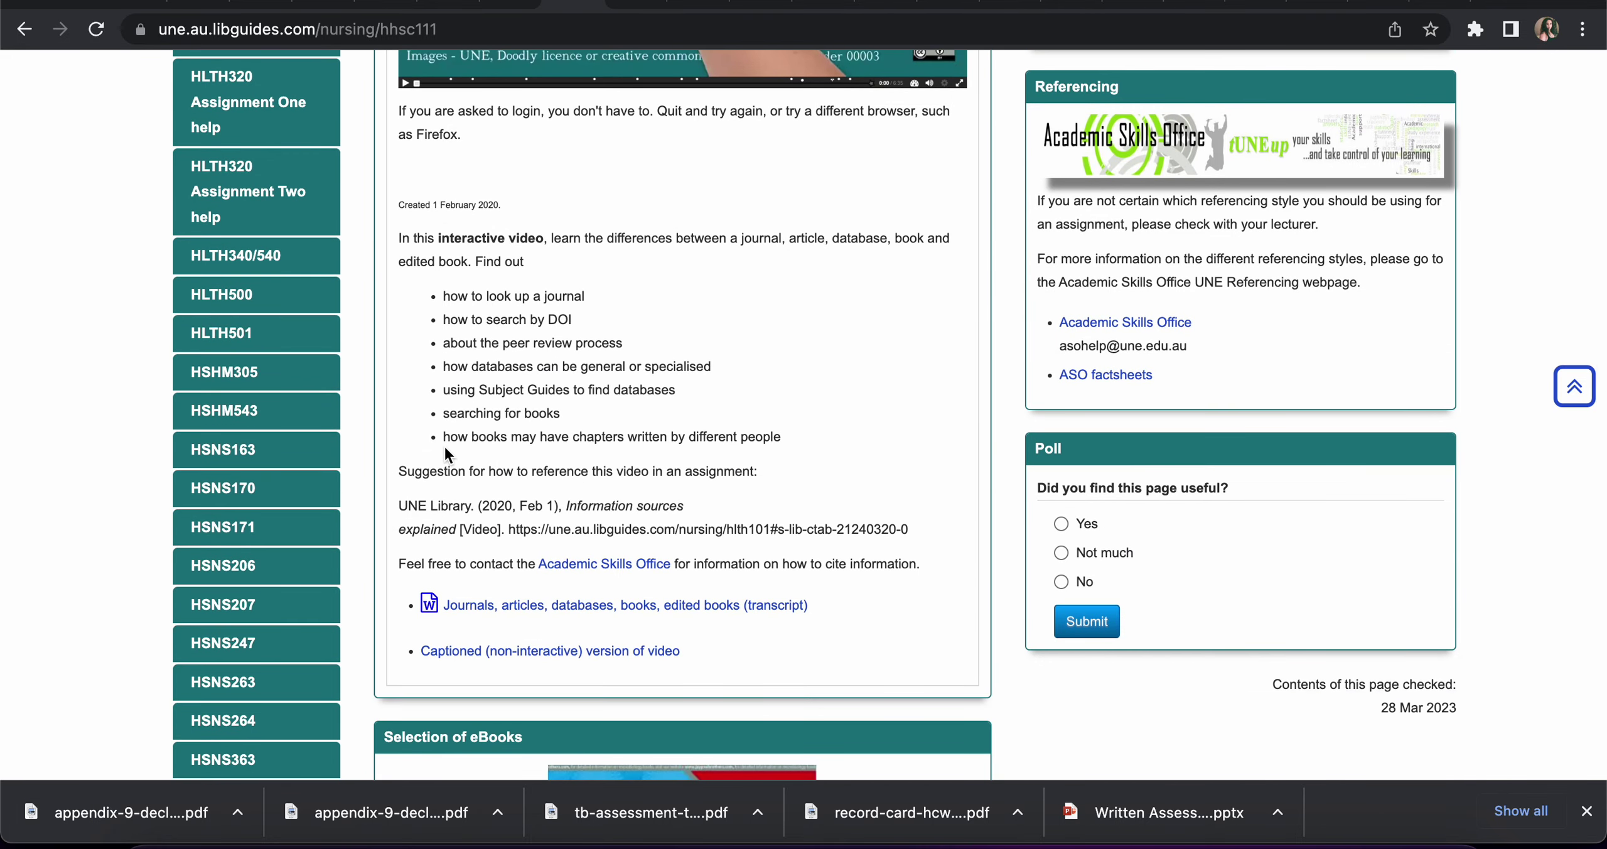
scroll(445, 448, "up", 1)
scroll(445, 447, "up", 4)
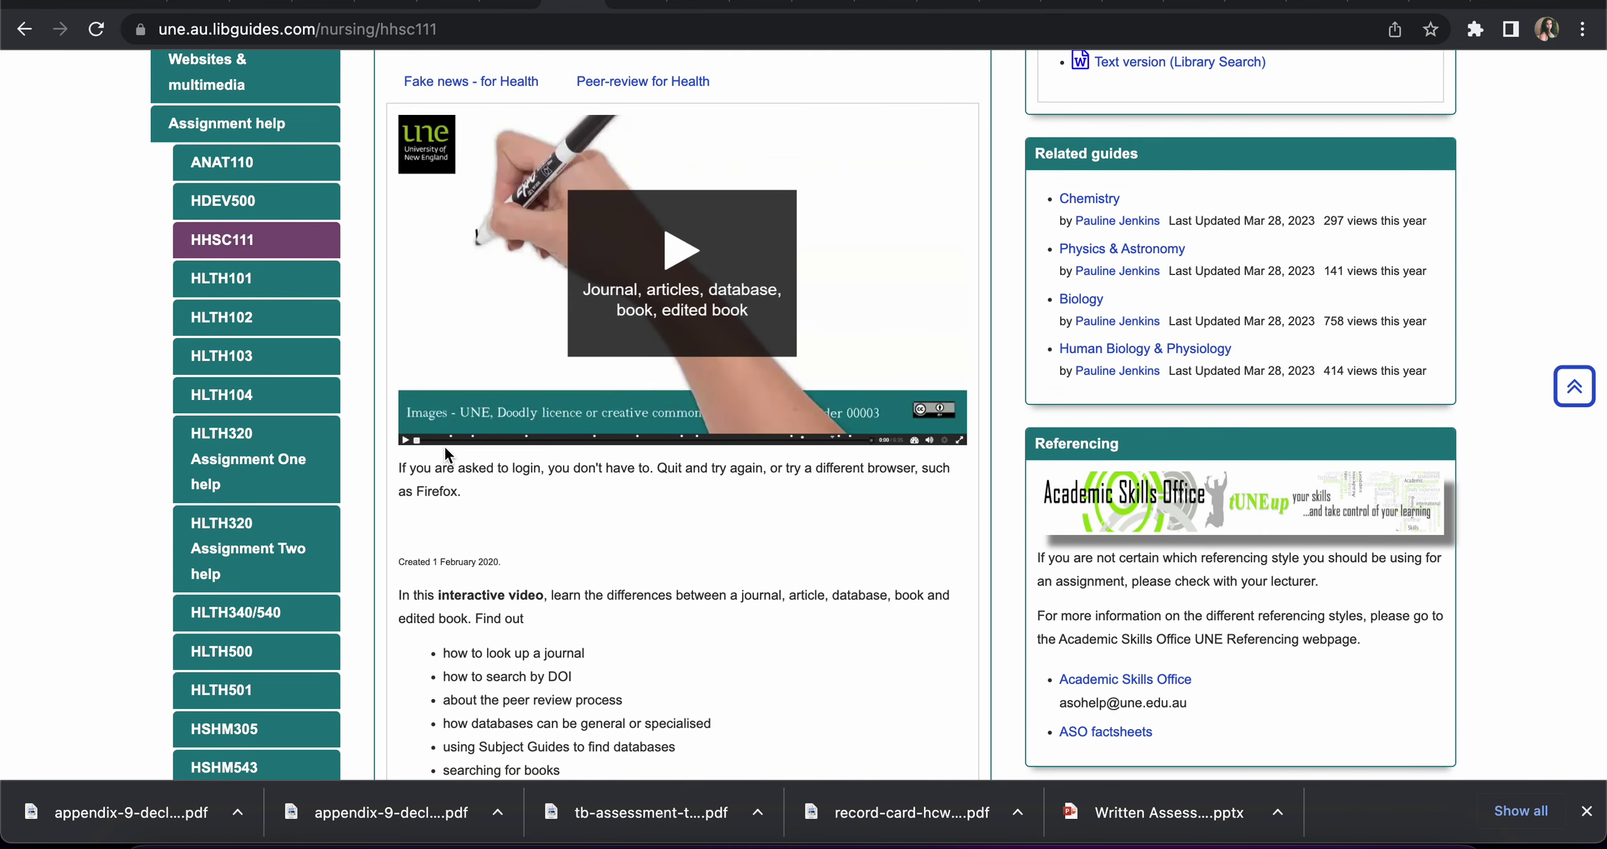